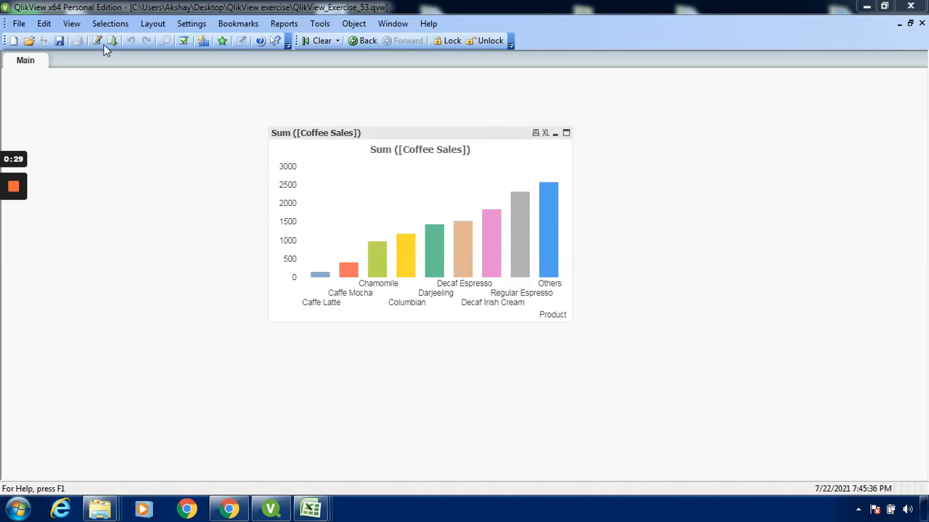
Review the coffee chain sales data source in the document's load script, then close the script editor.
left_click(22, 28)
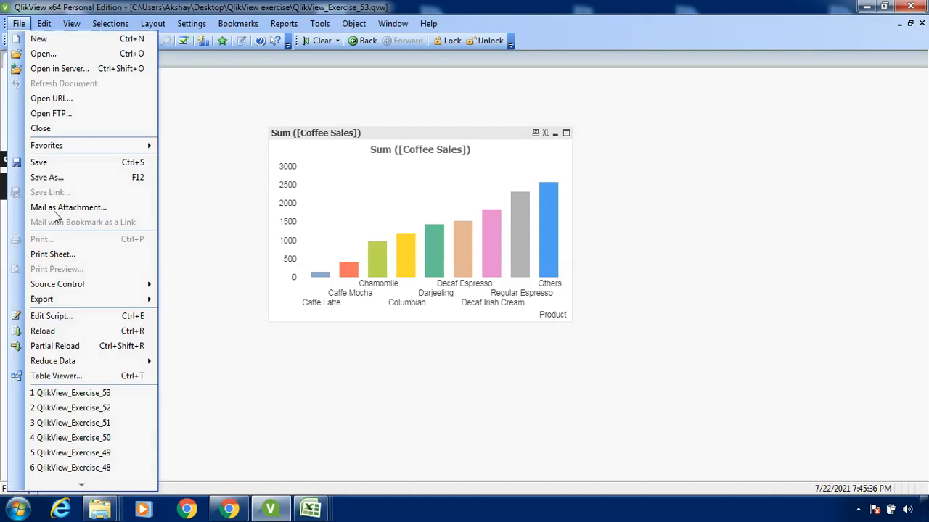
left_click(58, 322)
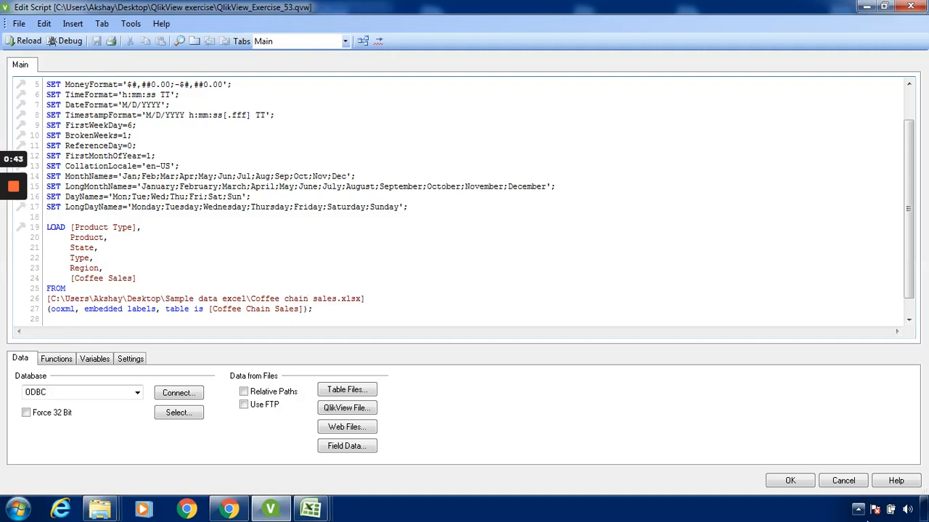
left_click(796, 482)
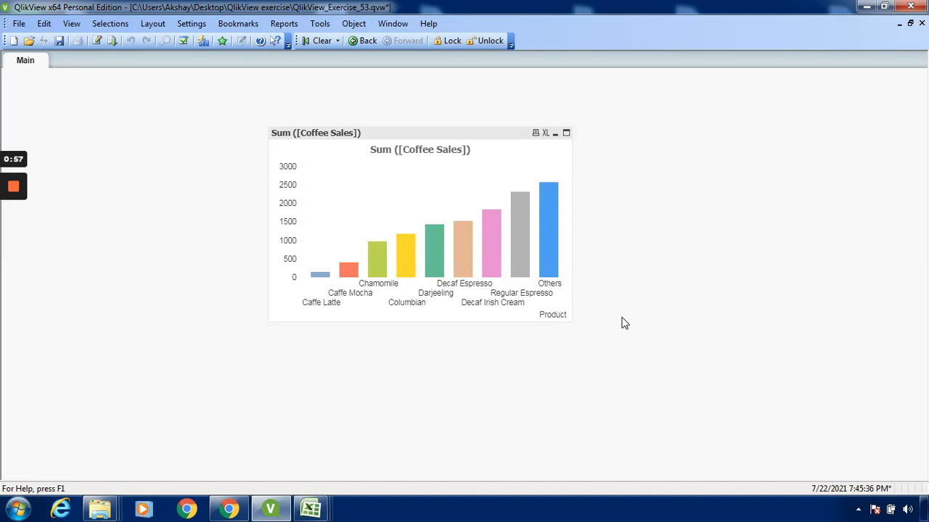
right_click(486, 137)
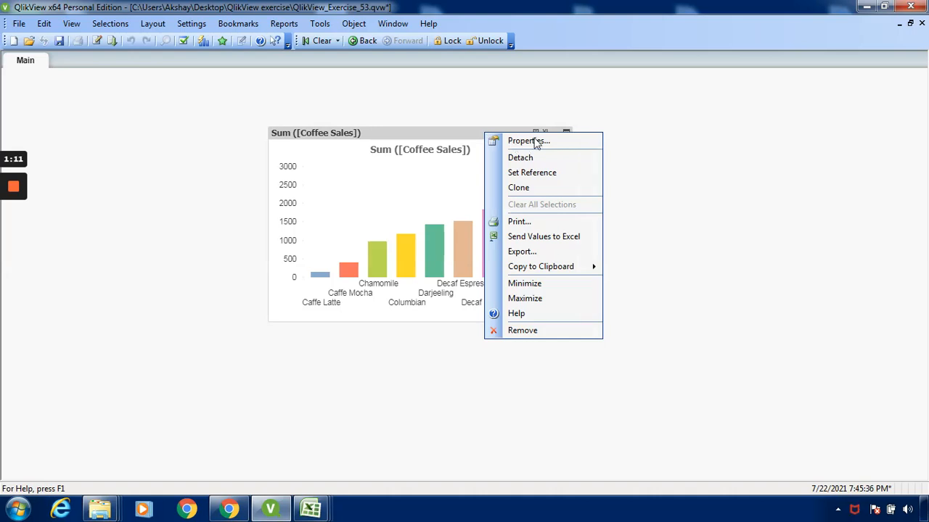
left_click(530, 141)
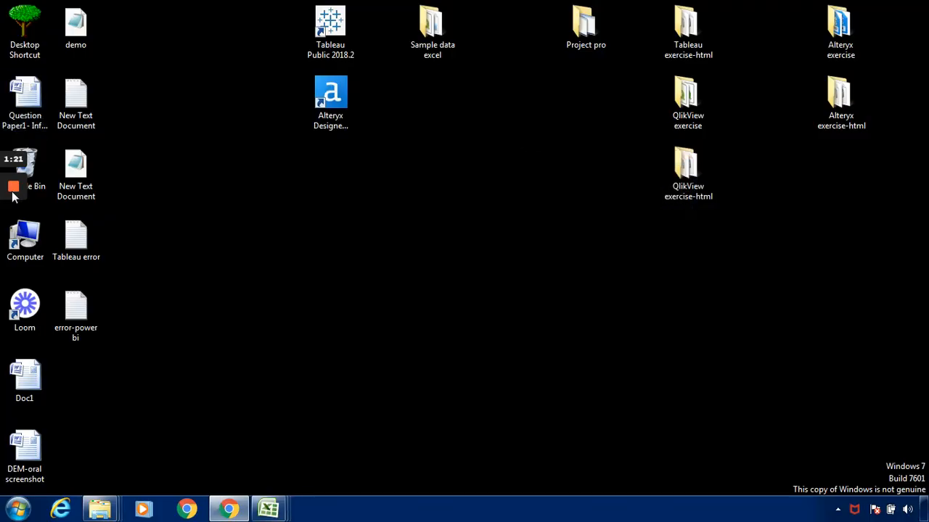
mouse_move(13, 194)
left_click(13, 241)
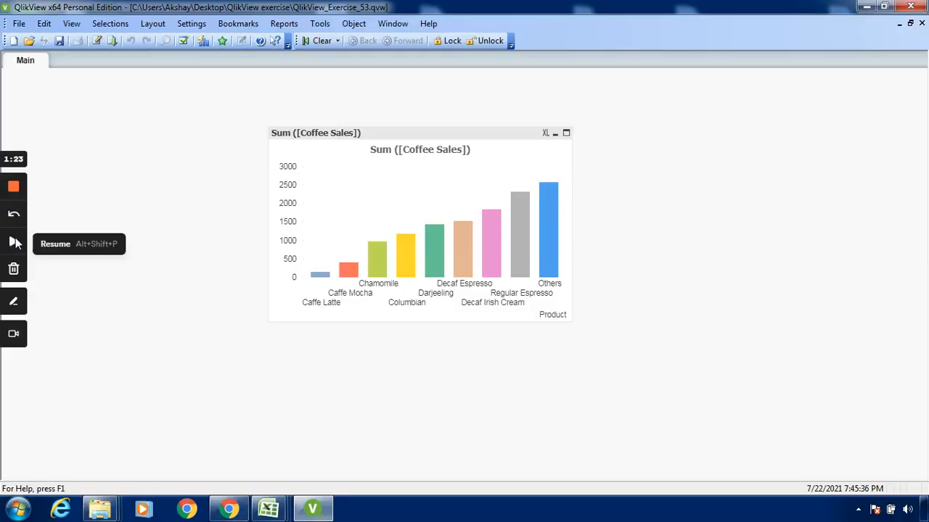
left_click(13, 241)
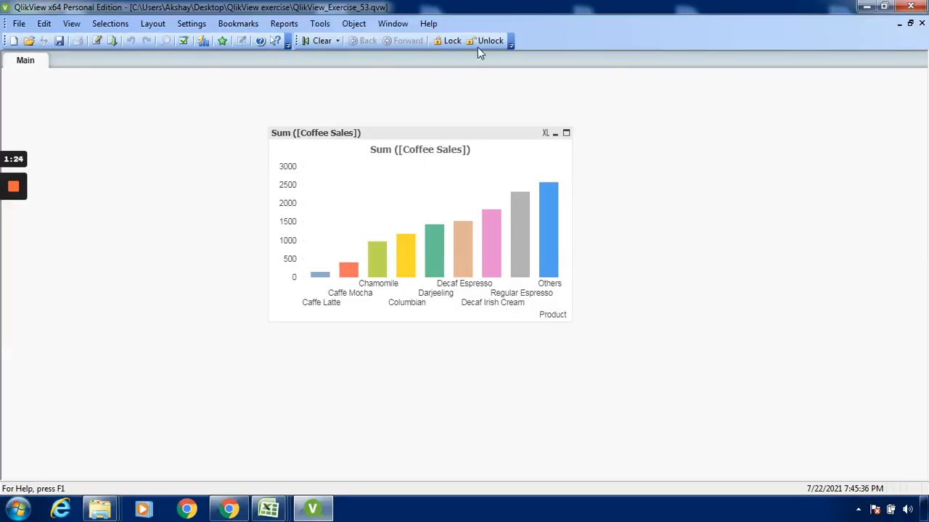
Examine the coffee sales bar chart's dimension, expression and dimension limit settings in its properties.
right_click(487, 133)
left_click(548, 141)
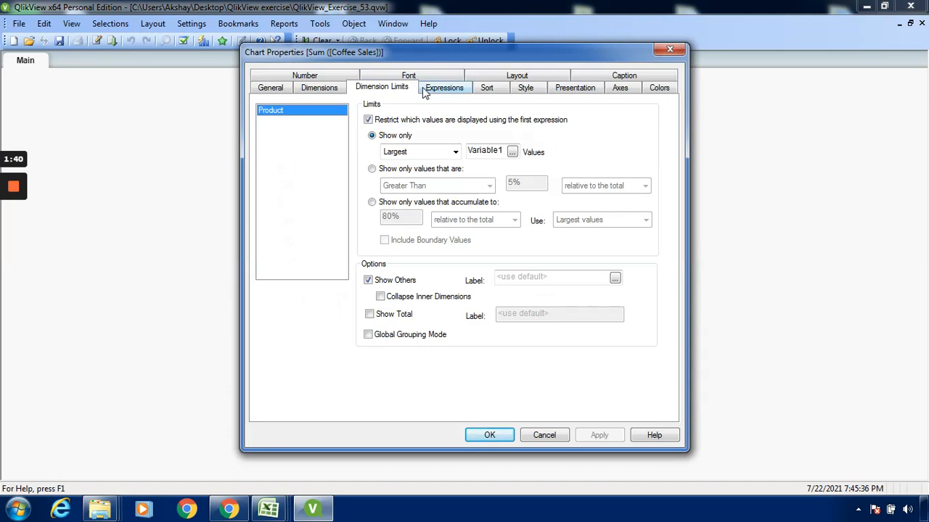
left_click(335, 93)
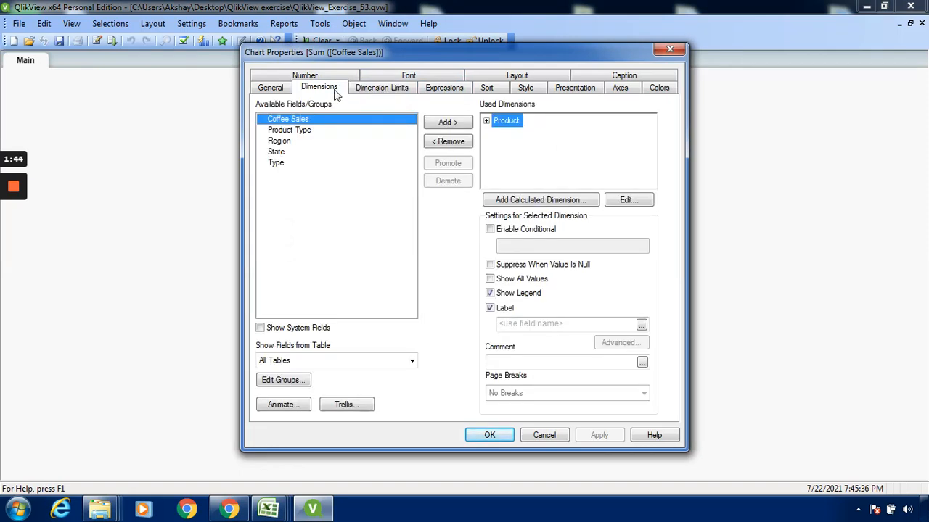
left_click(450, 93)
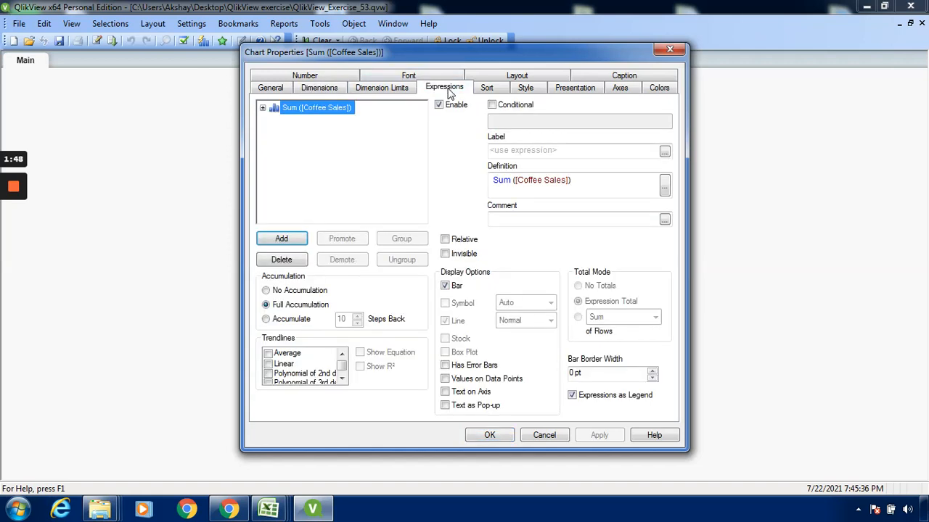
left_click(336, 95)
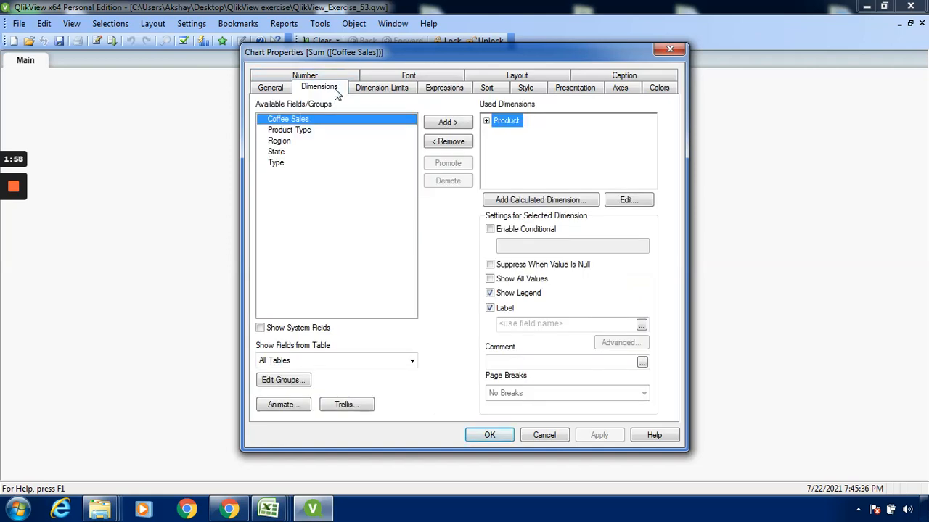
left_click(397, 94)
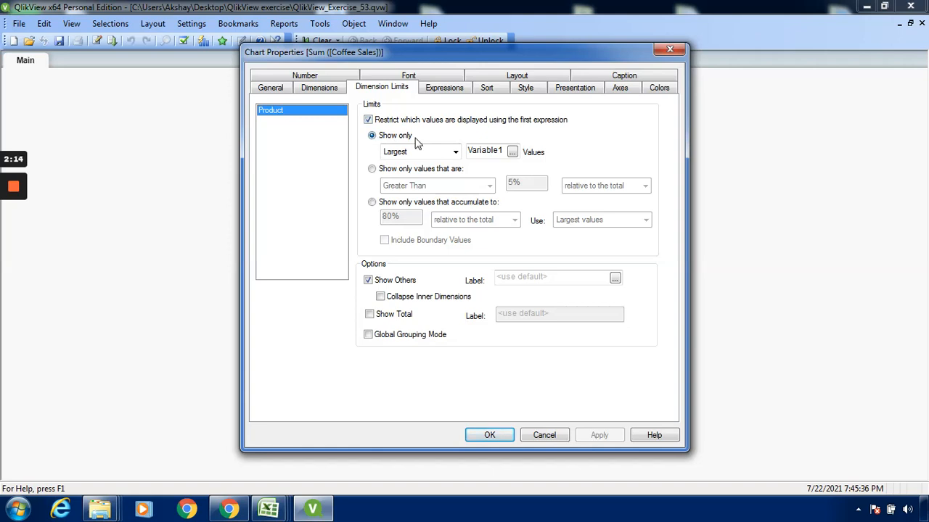
Inspect the expression behind the chart's Show only Largest limit and its available variables, then close the chart properties.
left_click(512, 152)
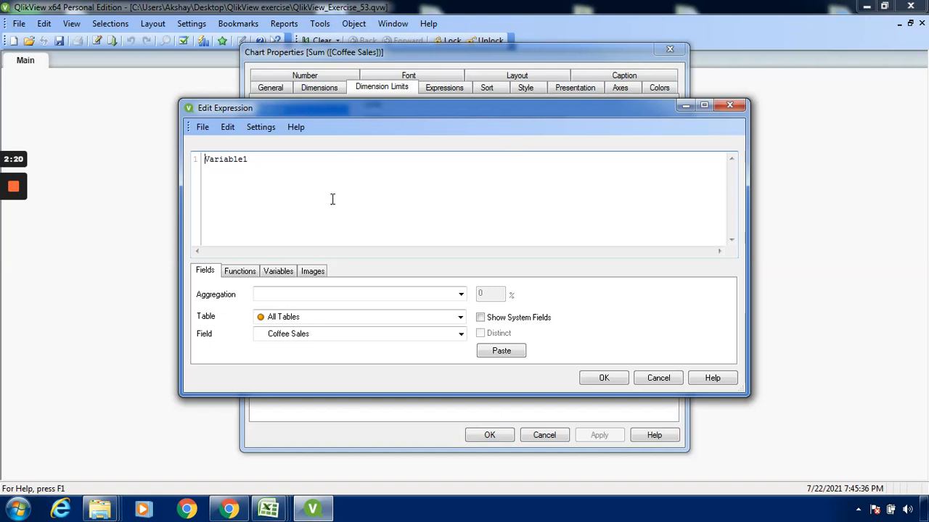
left_click(279, 272)
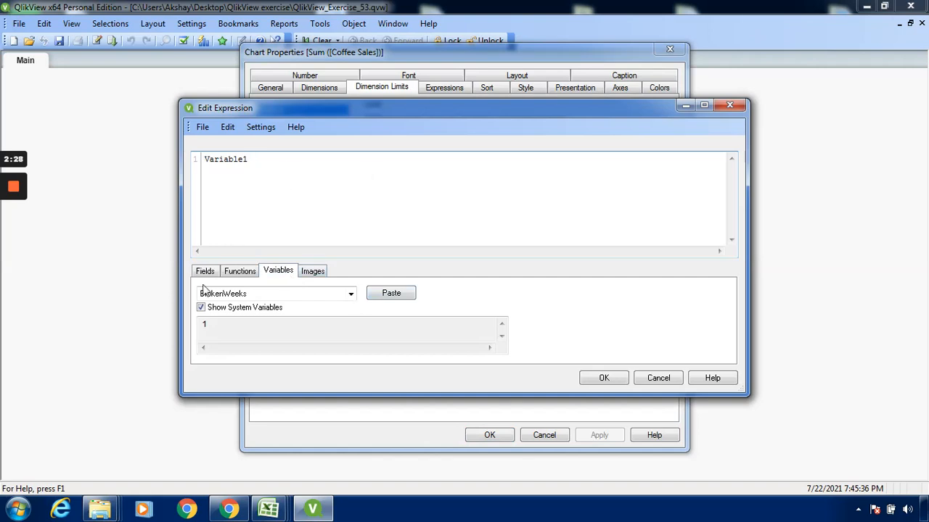
left_click(351, 294)
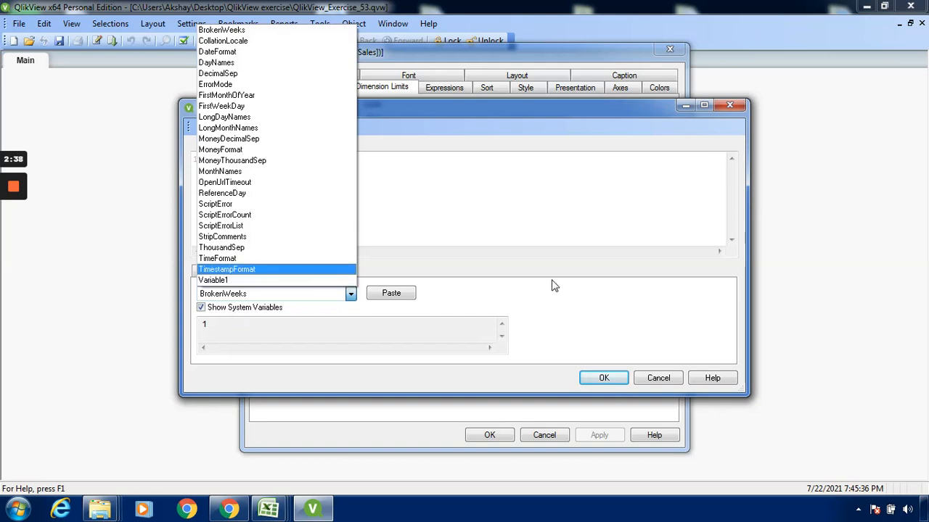
left_click(570, 304)
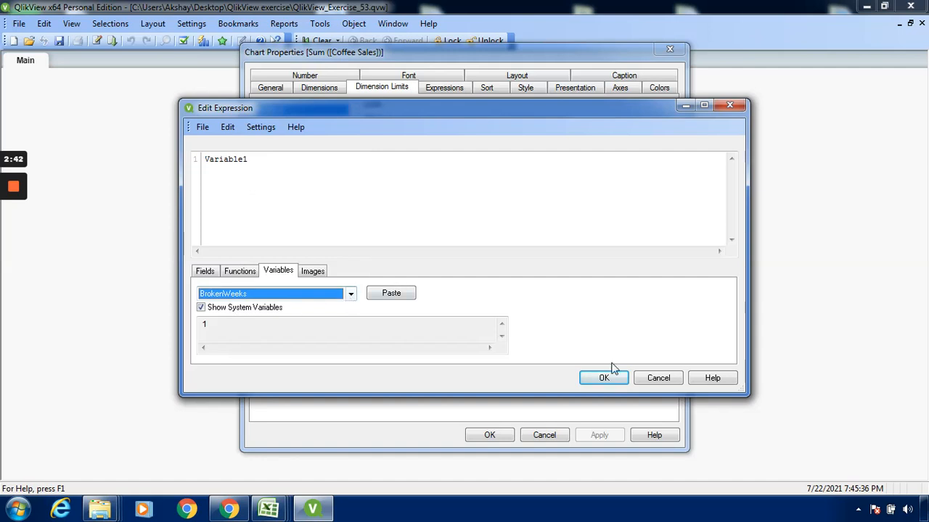
left_click(655, 380)
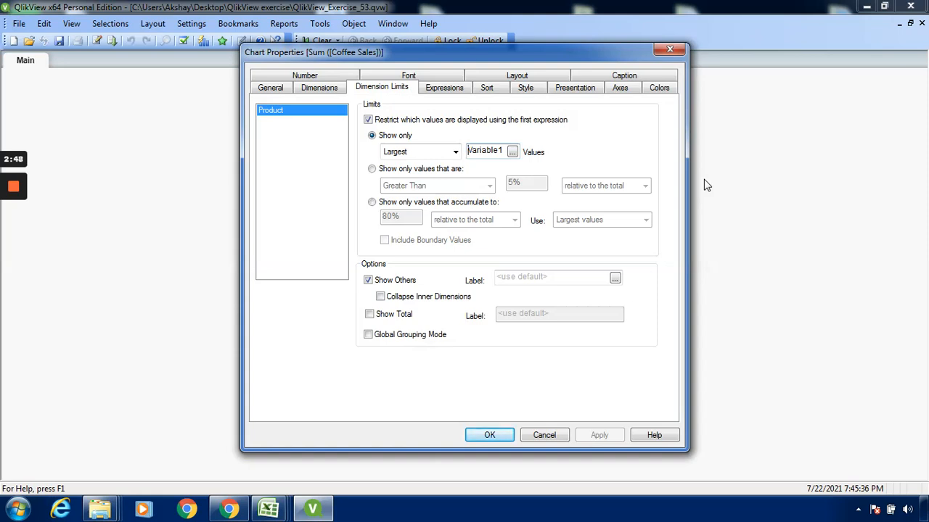
left_click(490, 435)
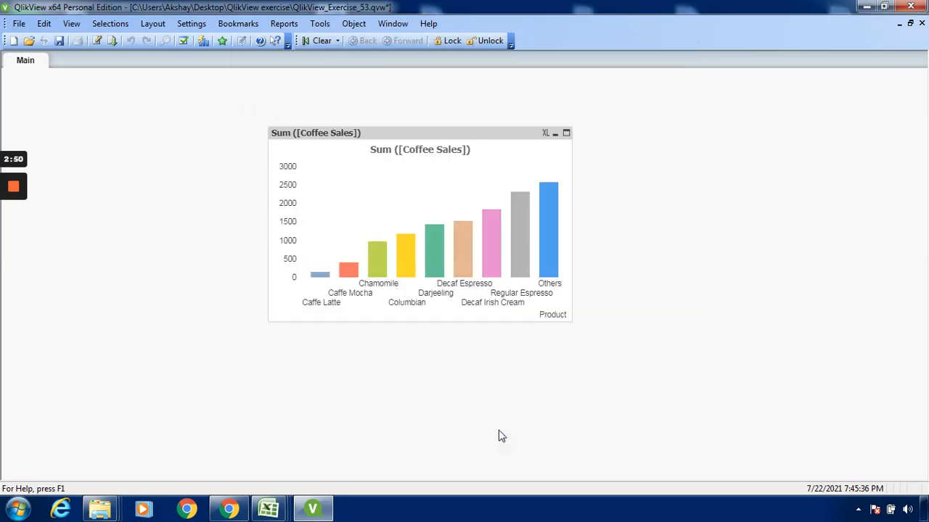
Check the definition of Variable1 in the Variable Overview and close it.
left_click(197, 24)
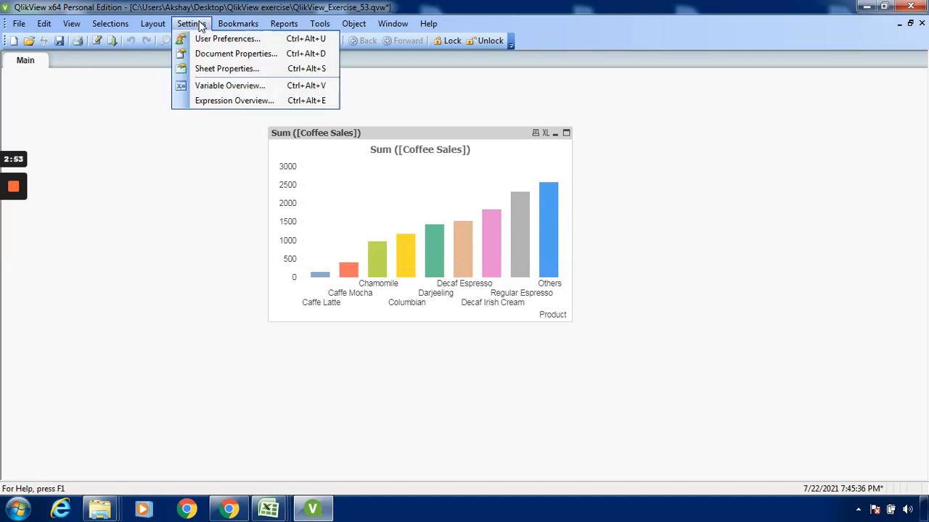
left_click(224, 92)
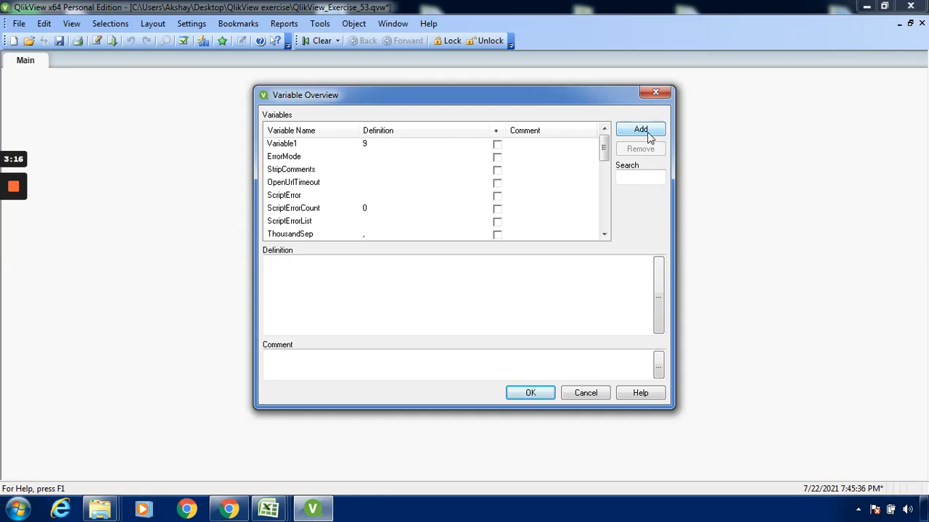
left_click(530, 392)
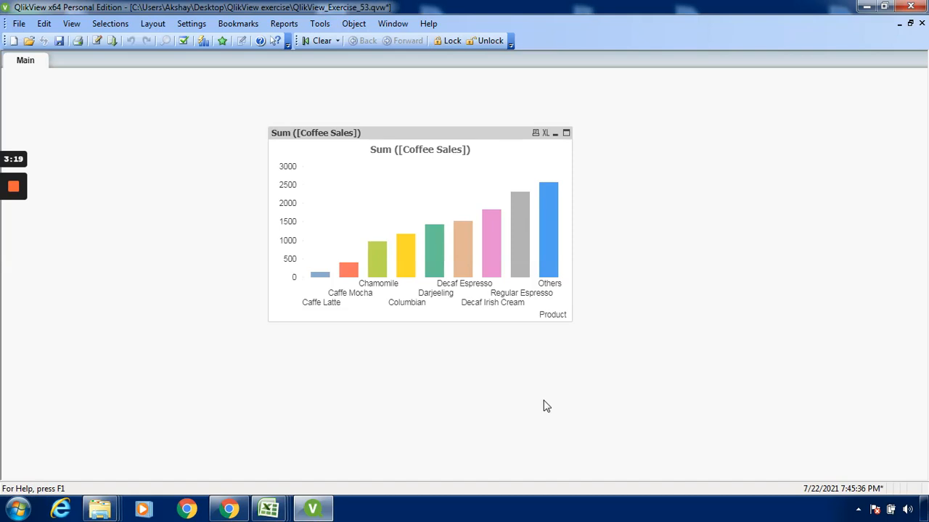
Create an input box on the sheet titled "Bar chart levels" and add Variable1 to its displayed variables.
right_click(678, 201)
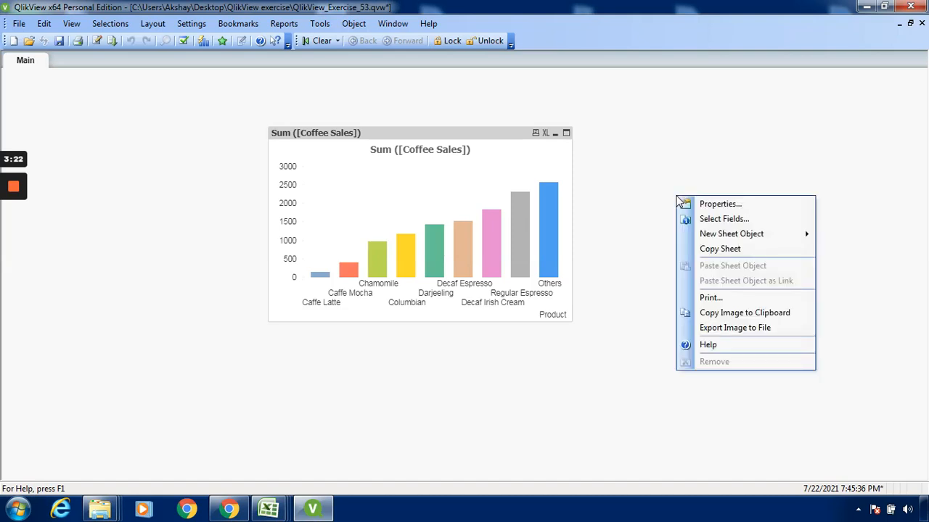
mouse_move(738, 240)
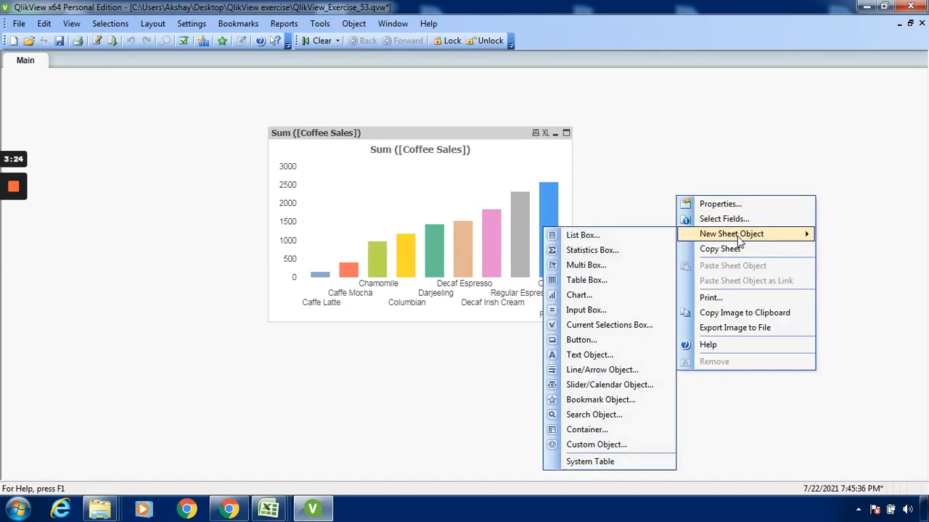
left_click(584, 310)
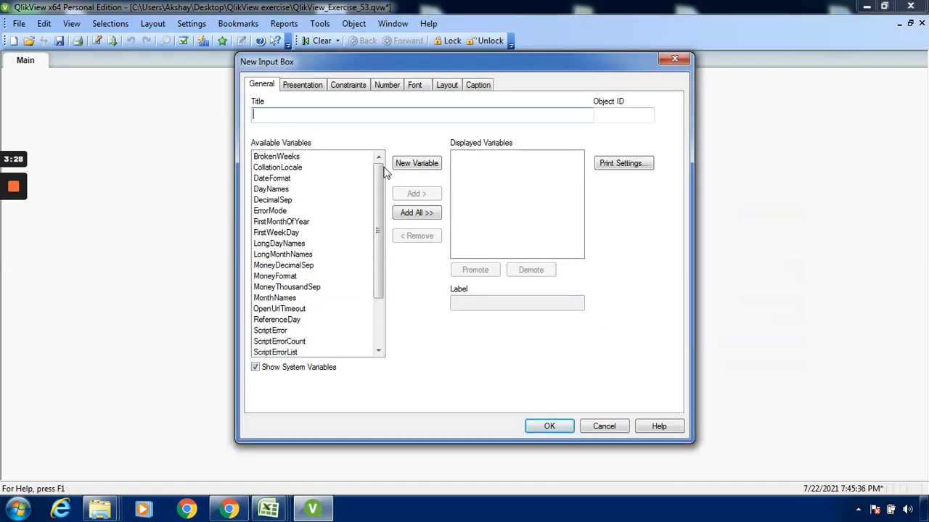
scroll(376, 329, "down", 2)
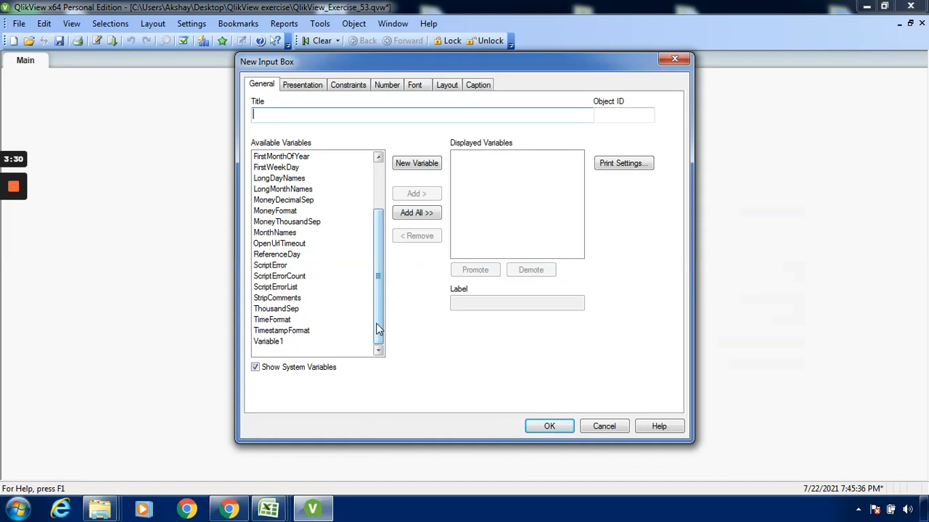
left_click(284, 114)
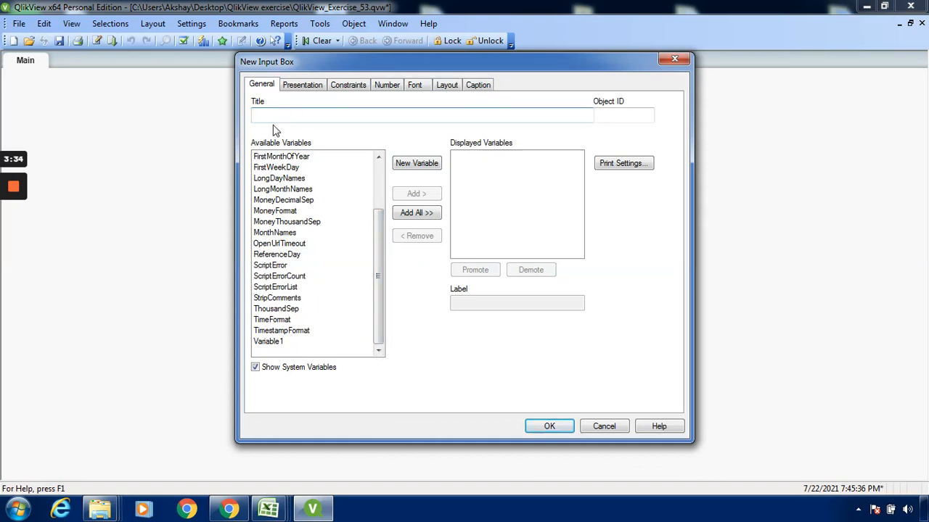
type("Bar chart levels")
left_click(284, 344)
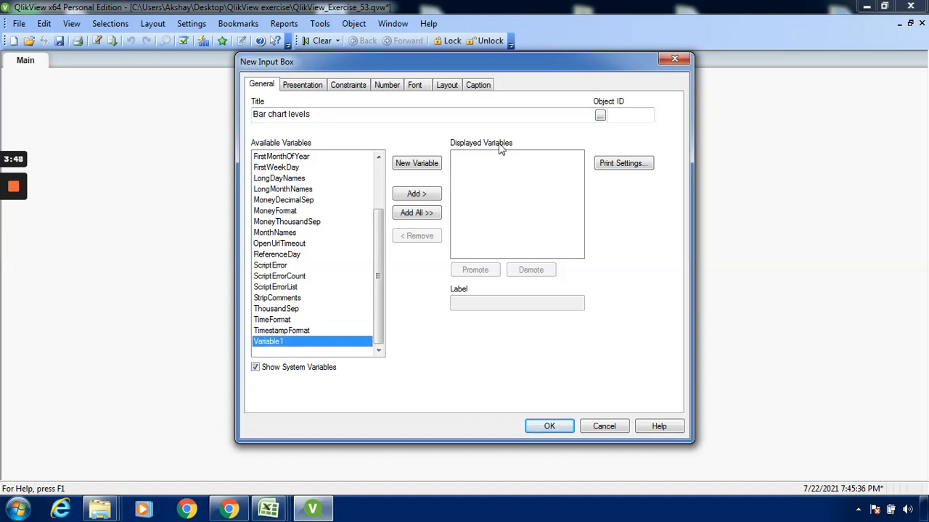
left_click(421, 196)
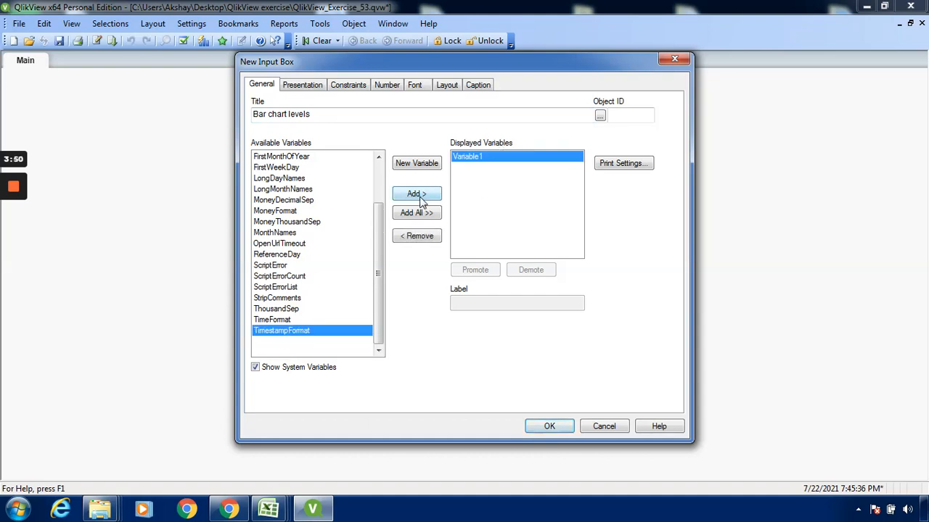
Label Variable1 as "levels" in the new input box and finish creating the object.
left_click(485, 158)
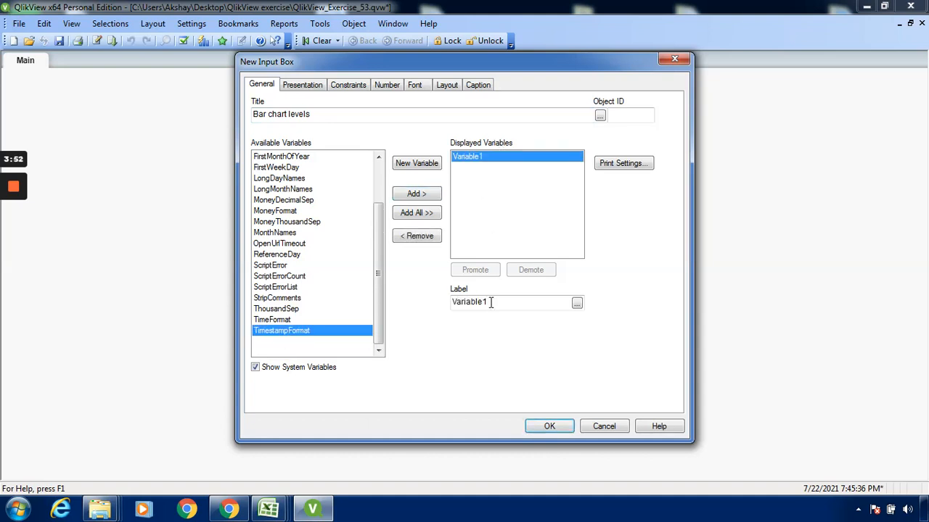
left_click(492, 302)
key("BackSpace")
key("BackSpace")
key("BackSpace")
key("BackSpace")
key("BackSpace")
key("BackSpace")
key("BackSpace")
key("BackSpace")
key("BackSpace")
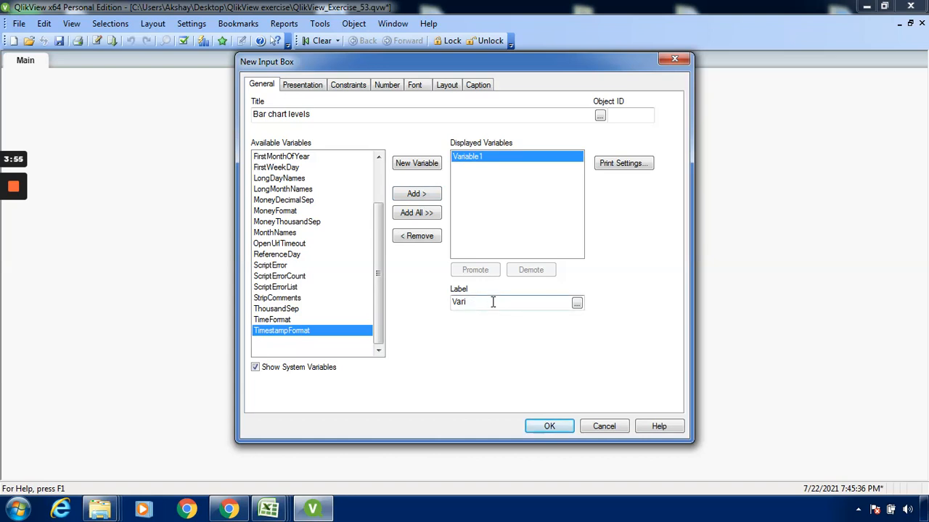
type("bar chart levels")
left_click(458, 301)
key("BackSpace")
type("B")
left_click(487, 302)
key("BackSpace")
key("BackSpace")
key("BackSpace")
key("BackSpace")
key("BackSpace")
key("BackSpace")
key("BackSpace")
key("BackSpace")
key("BackSpace")
key("BackSpace")
left_click(549, 427)
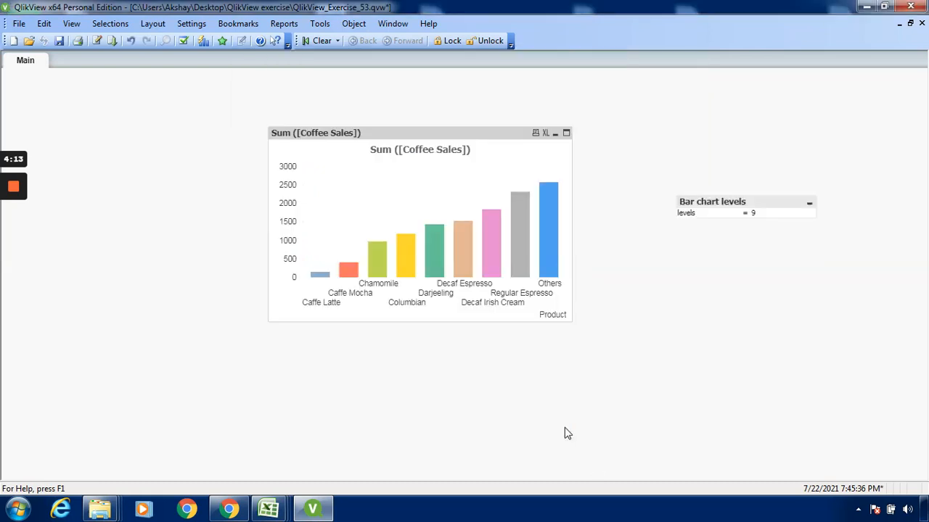
Place the Bar chart levels input box below the chart and set its levels value to 1.
left_click(762, 204)
left_click_drag(404, 430, 383, 372)
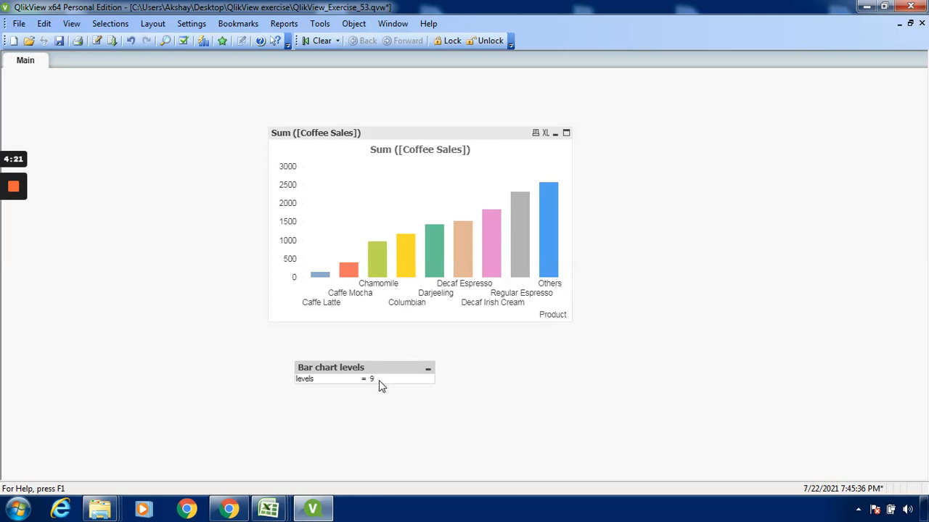
left_click(379, 380)
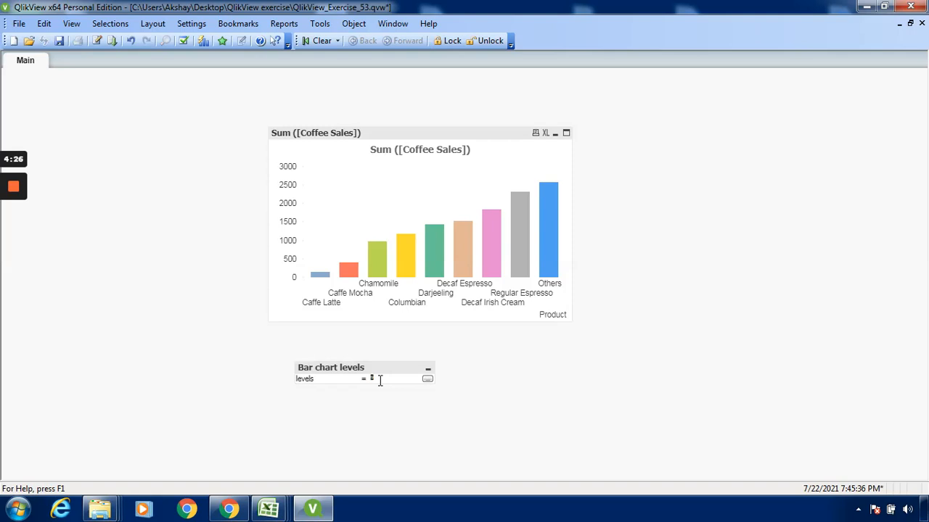
type("4")
key("Return")
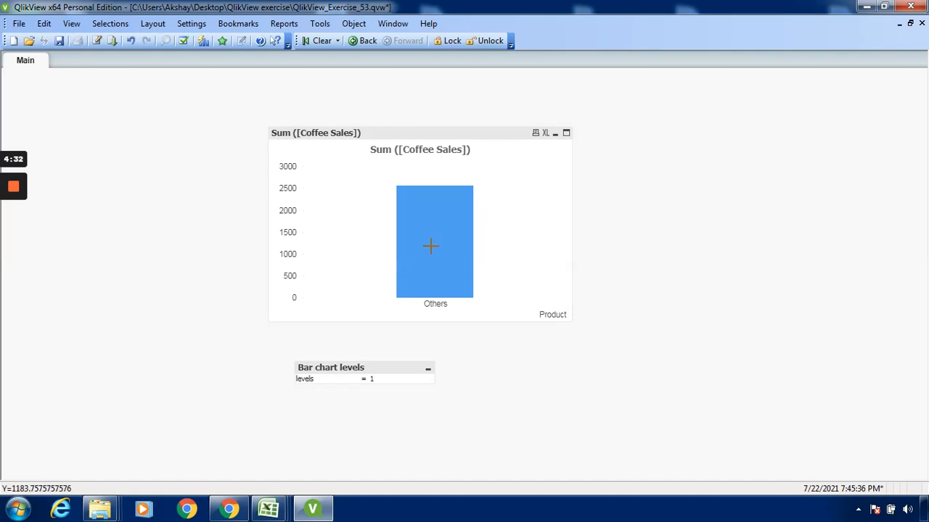
Set the levels value in the Bar chart levels input box to 4.
mouse_move(431, 246)
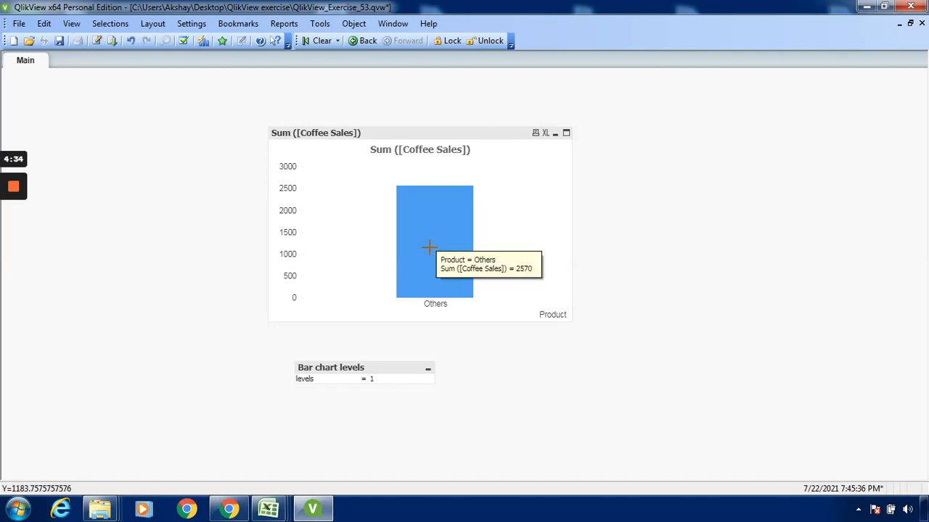
left_click(382, 379)
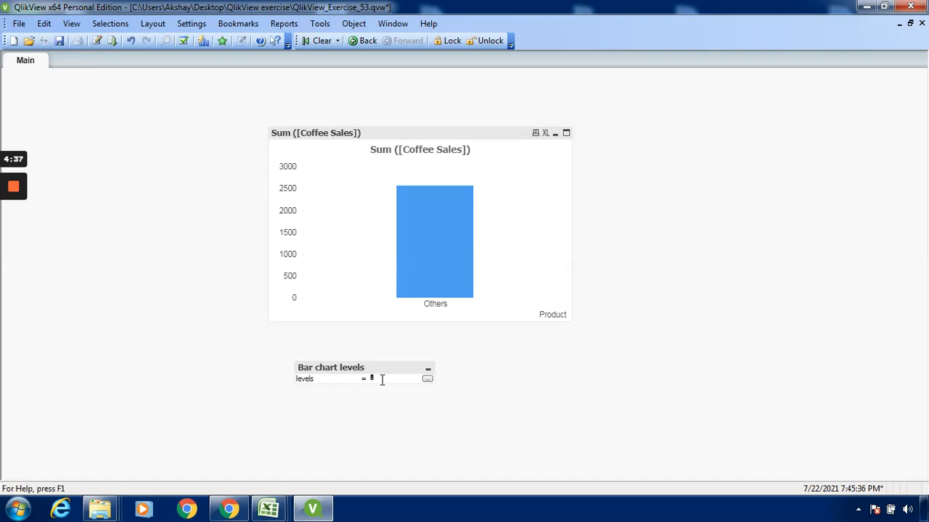
type("4")
key("Return")
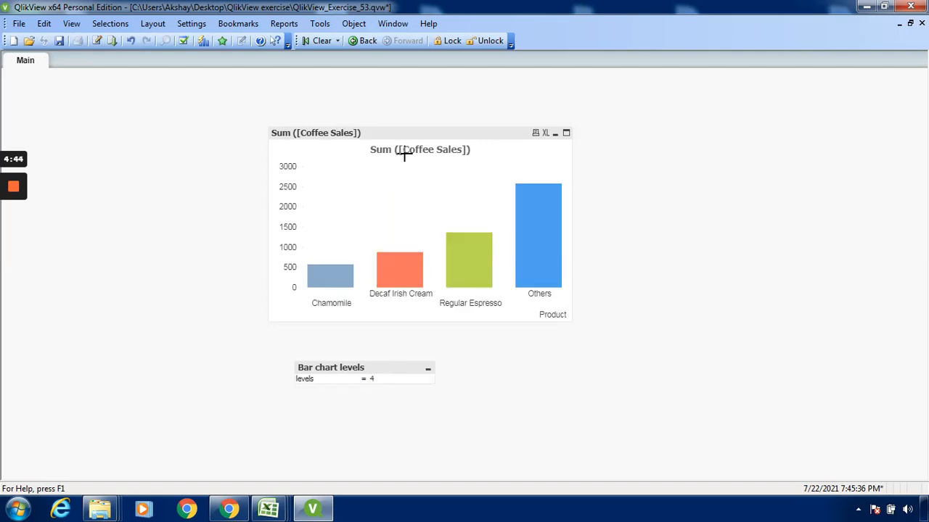